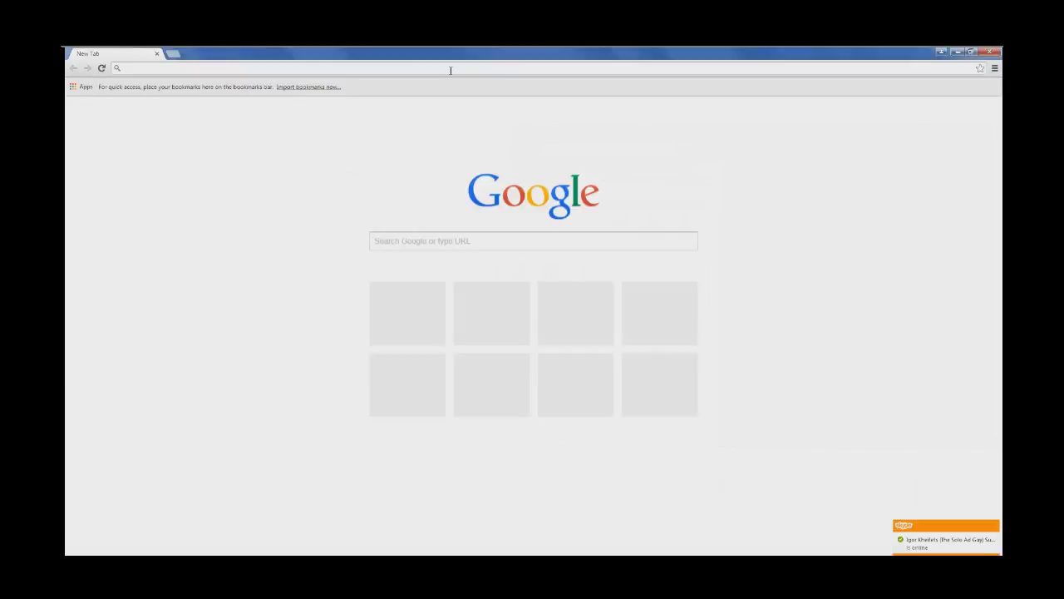
pyautogui.write('www.puremoneymatters.com')
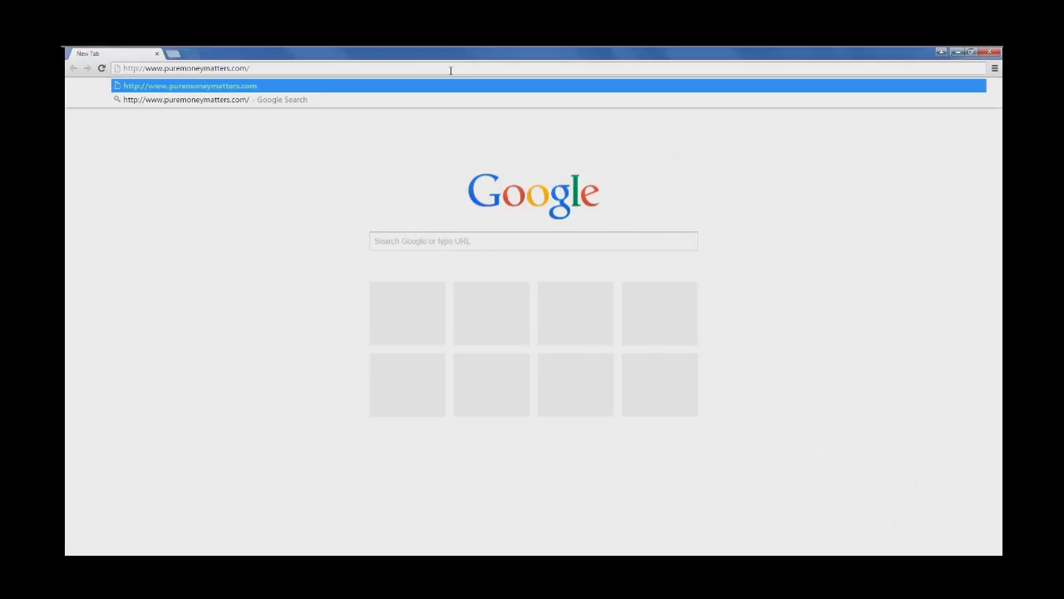
pyautogui.press('Return')
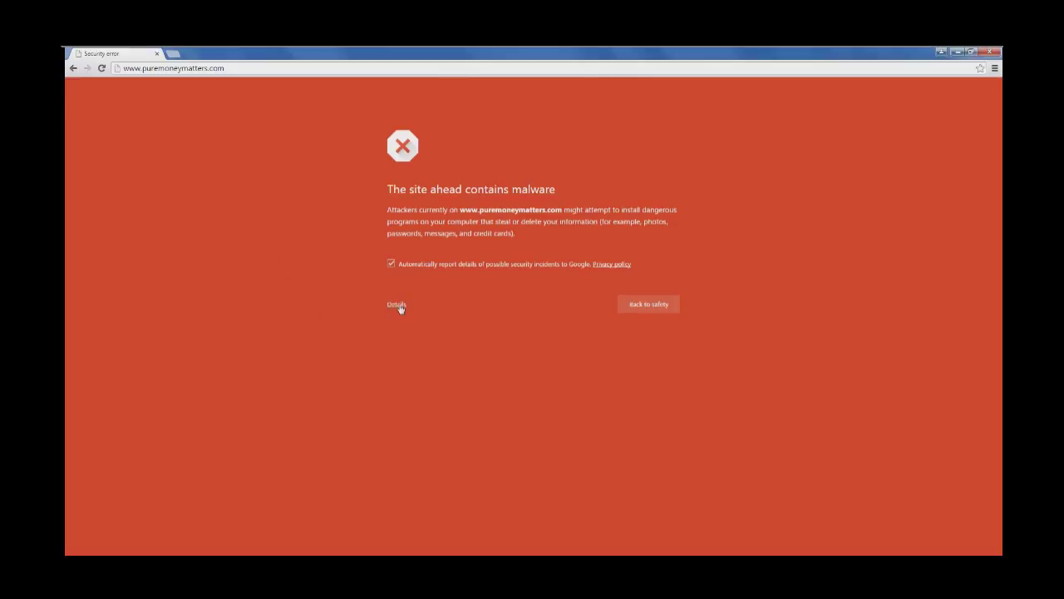
# Step: Highlight words in the warning text and expand the Safe Browsing details that name mobi-avto.ru
pyautogui.doubleClick(399, 210)
pyautogui.doubleClick(433, 209)
pyautogui.click(397, 305)
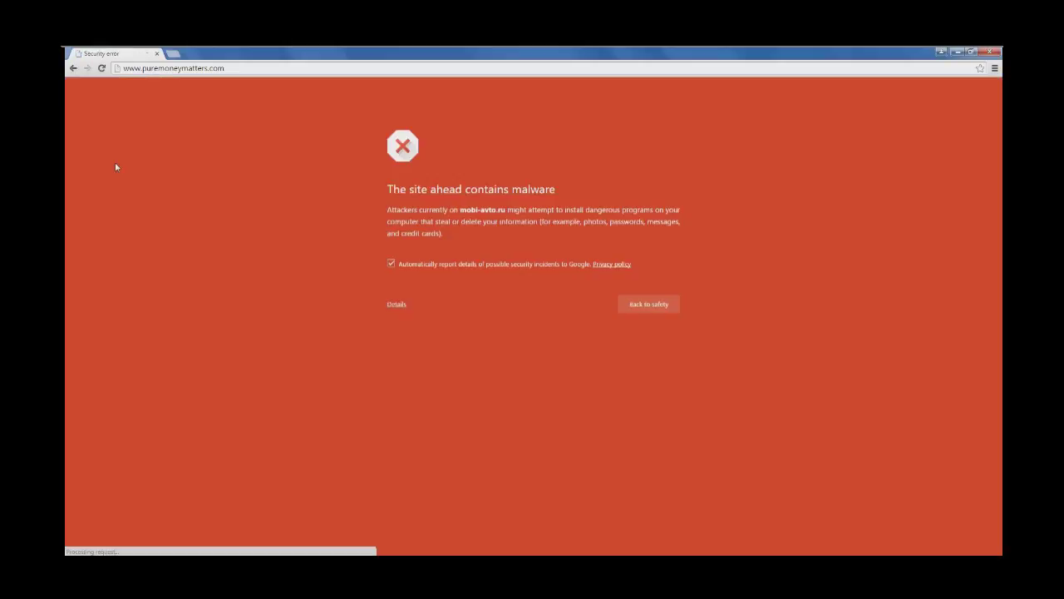
pyautogui.click(397, 305)
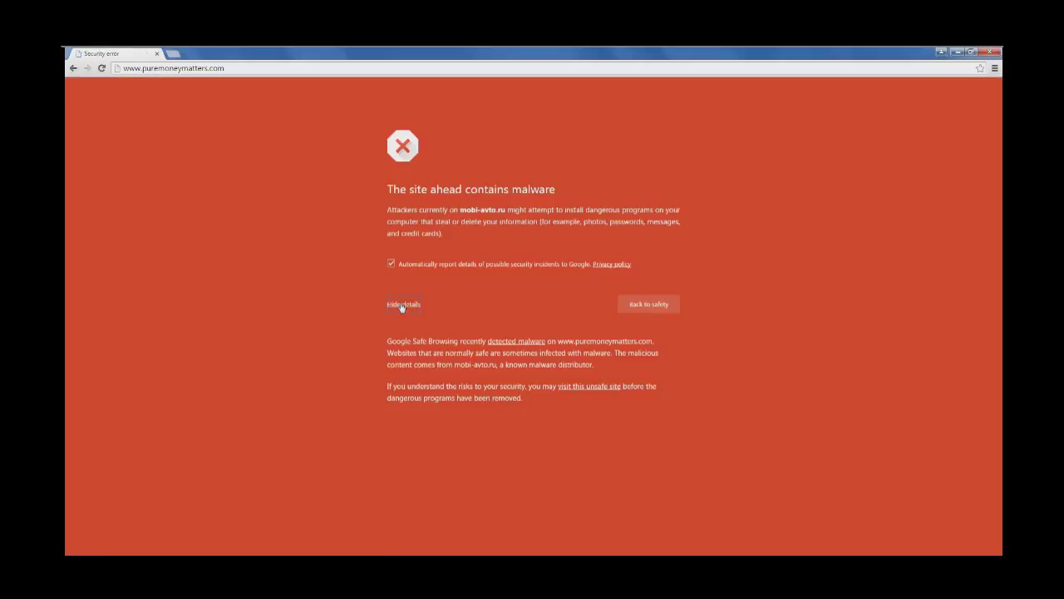
# Step: Proceed past the warning and view puremoneymatters.com's page source, bypassing the warning again in the new tab
pyautogui.click(596, 387)
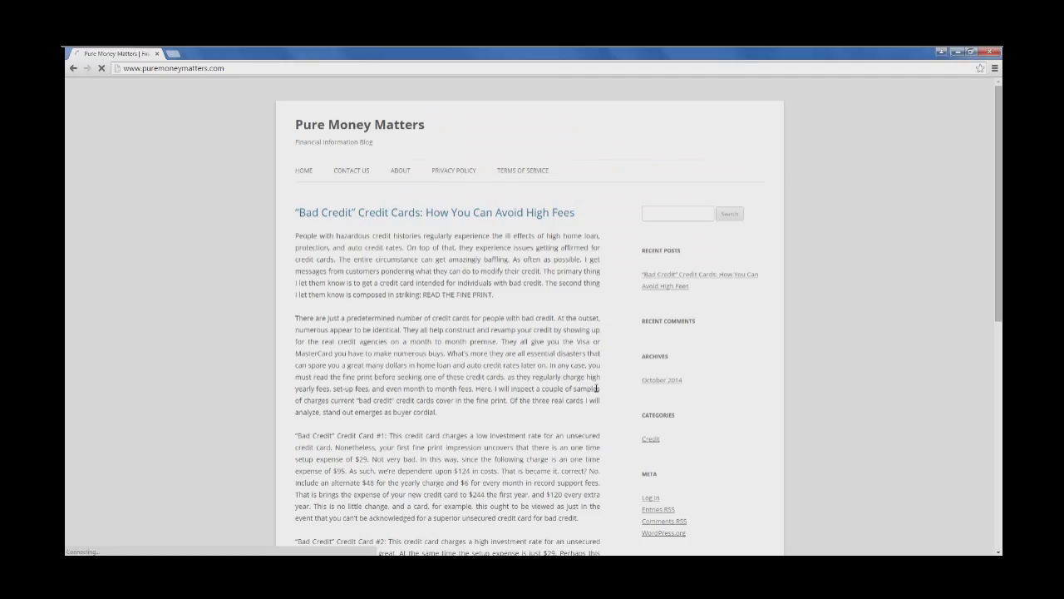
pyautogui.rightClick(202, 291)
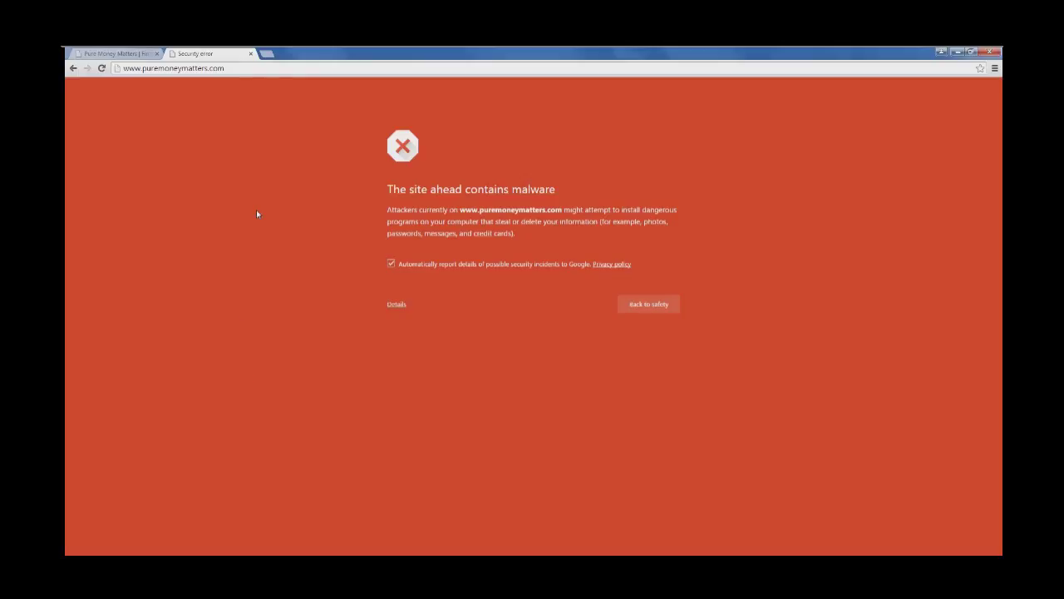
pyautogui.click(397, 304)
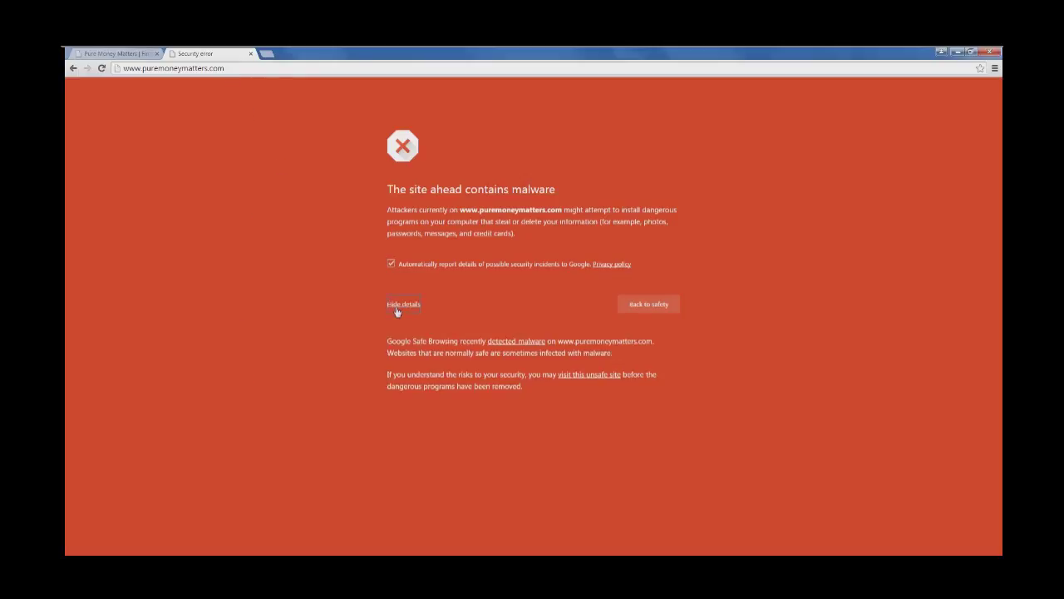
pyautogui.click(585, 376)
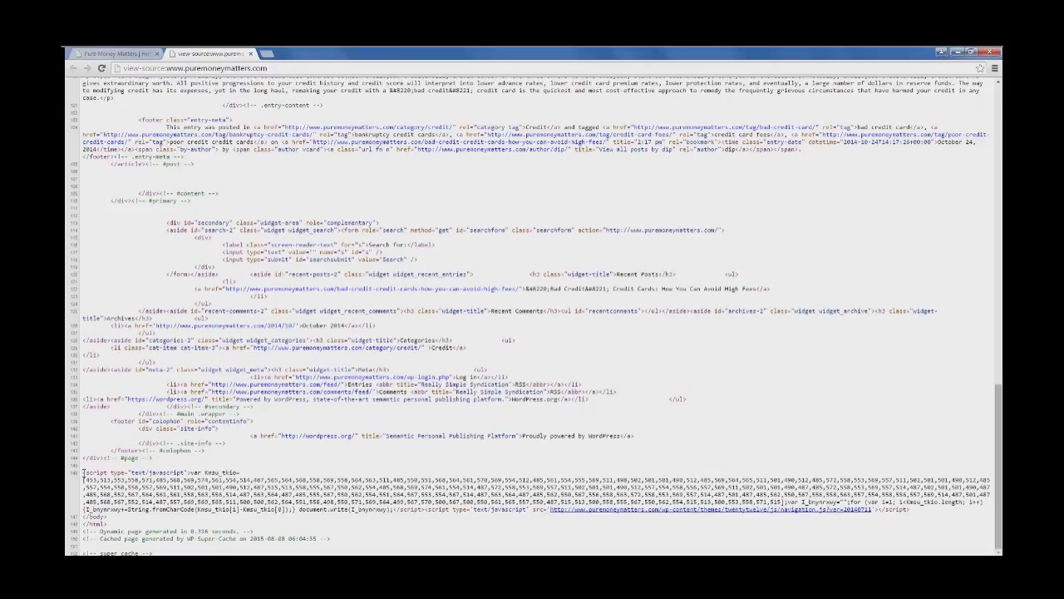
# Step: Select the obfuscated <script> block at the end of the source, then switch to the cPanel window
pyautogui.moveTo(83, 472); pyautogui.dragTo(86, 472)
pyautogui.keyDown('shift'); pyautogui.click(921, 512); pyautogui.keyUp('shift')
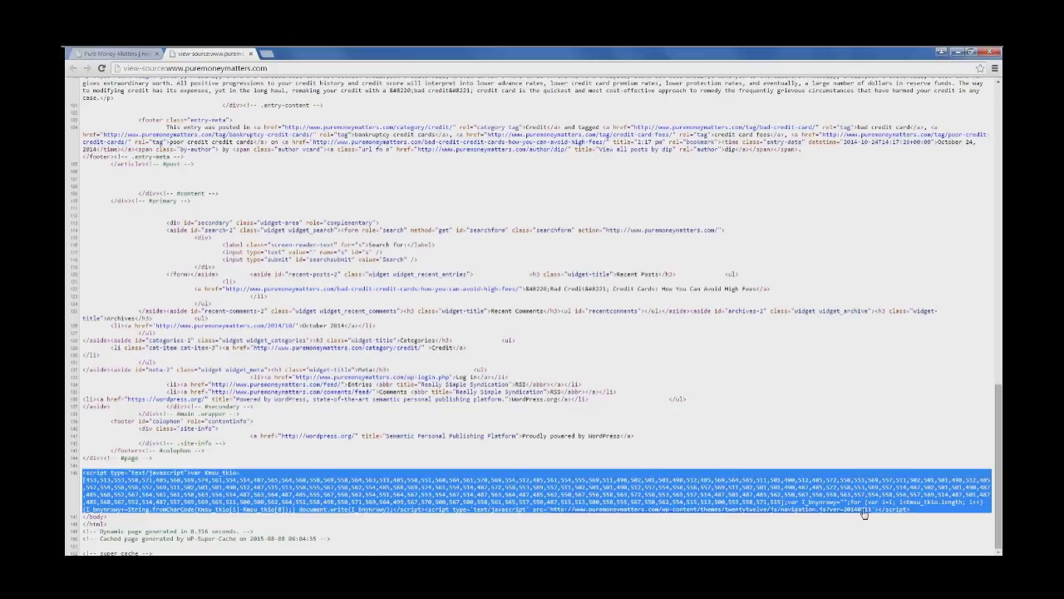
pyautogui.click(481, 483)
pyautogui.doubleClick(481, 482)
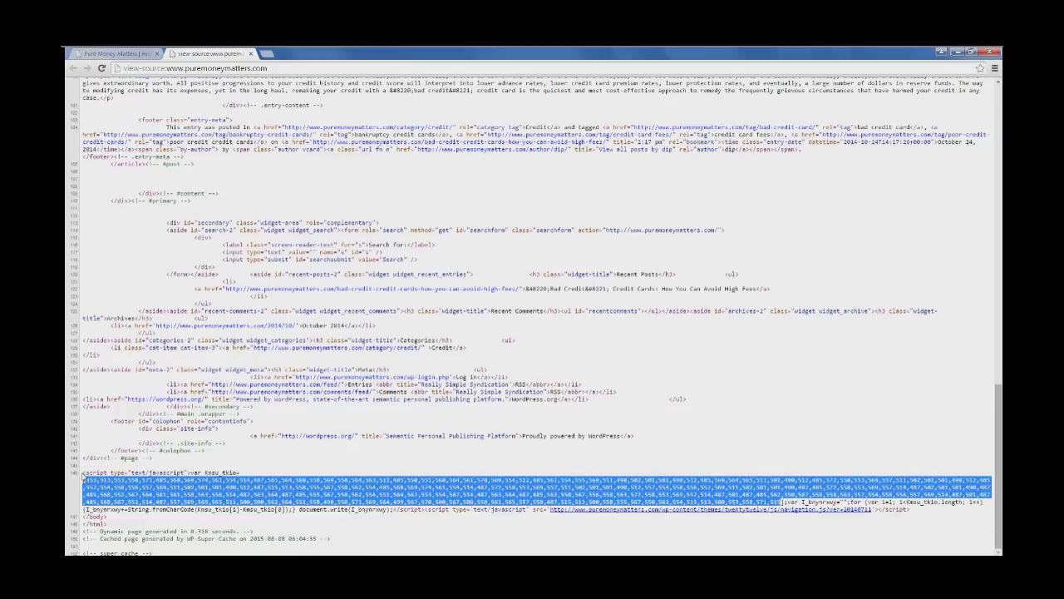
pyautogui.click(83, 474)
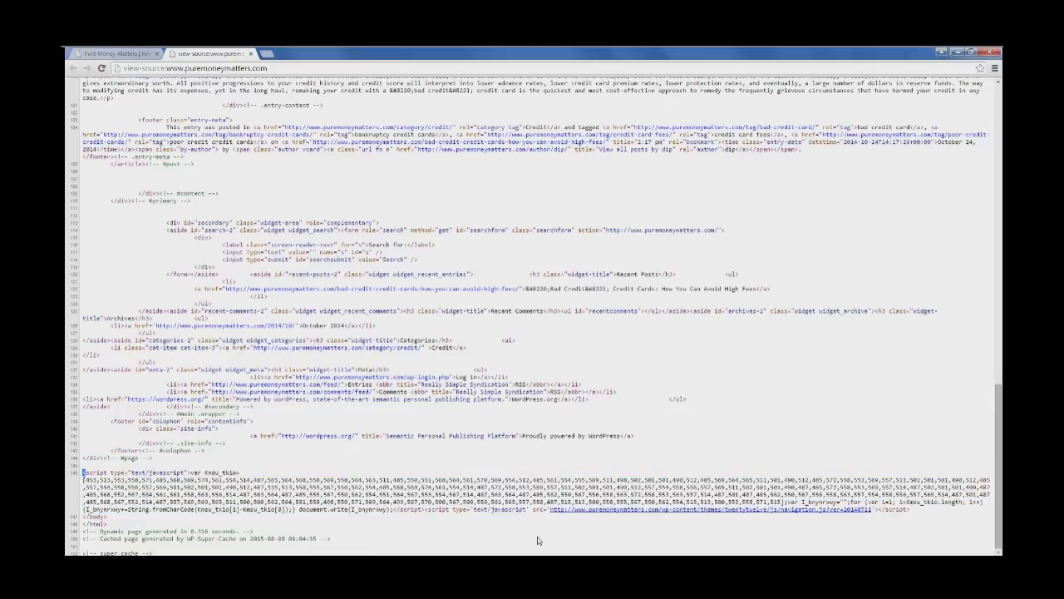
pyautogui.keyDown('shift'); pyautogui.click(925, 513); pyautogui.keyUp('shift')
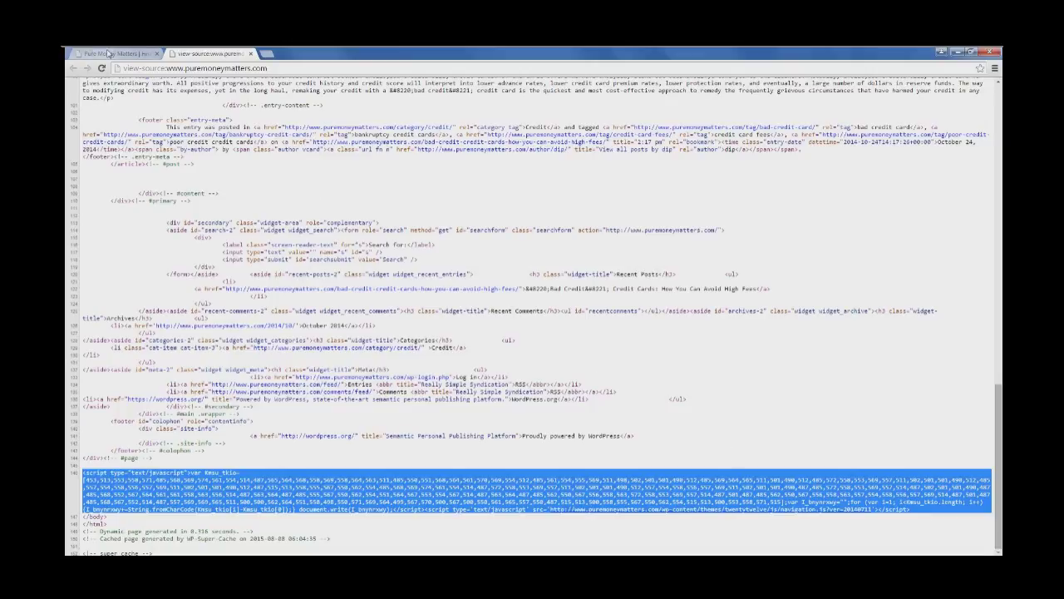
pyautogui.hotkey('alt', 'Tab')
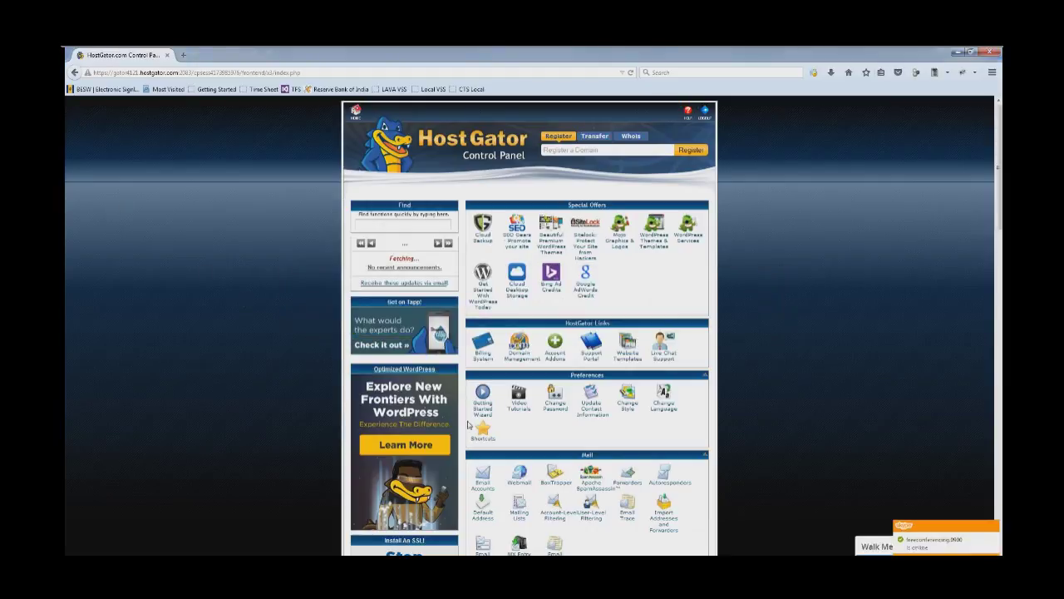
# Step: Dismiss the status notification and open File Manager on the puremoneymatters.com document root
pyautogui.click(994, 528)
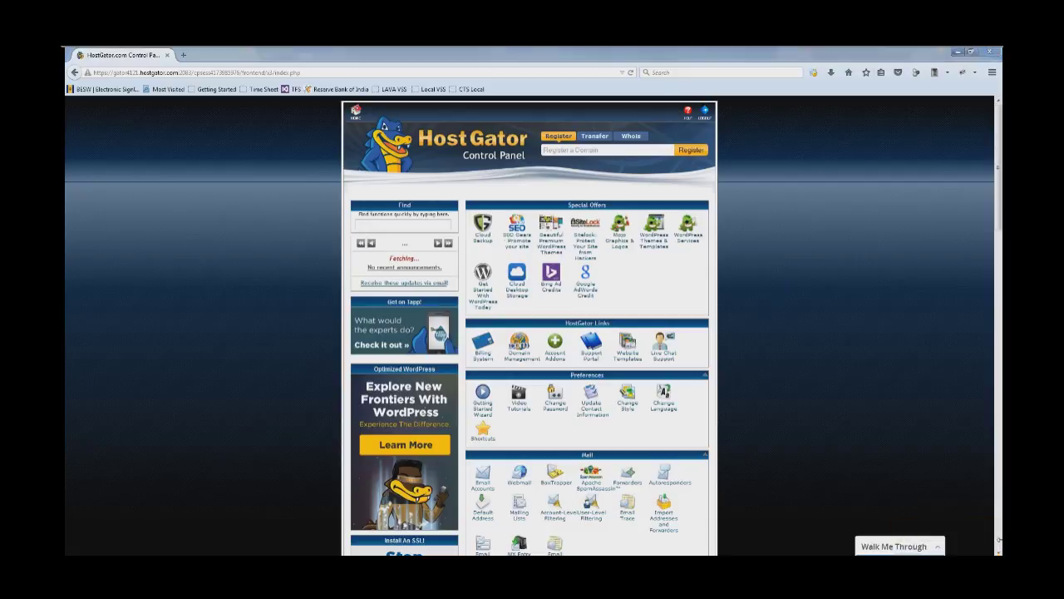
pyautogui.click(999, 521)
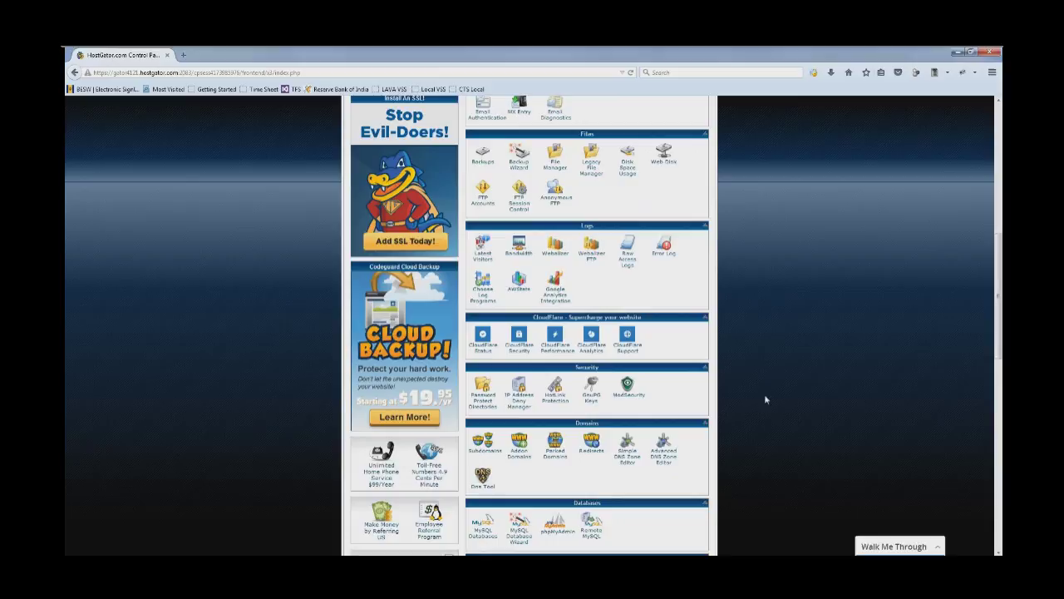
pyautogui.click(555, 172)
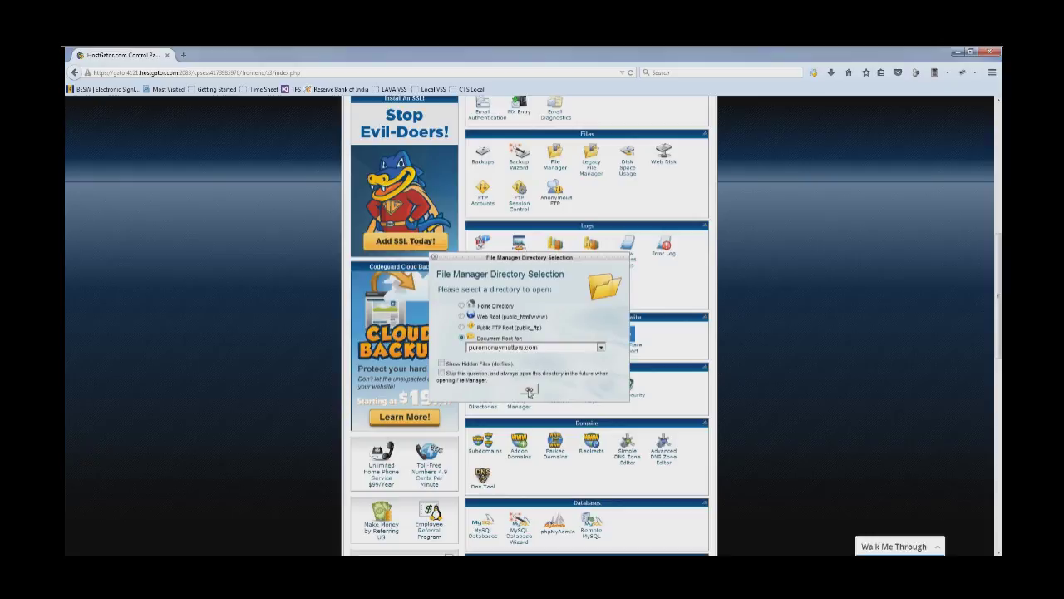
pyautogui.click(529, 392)
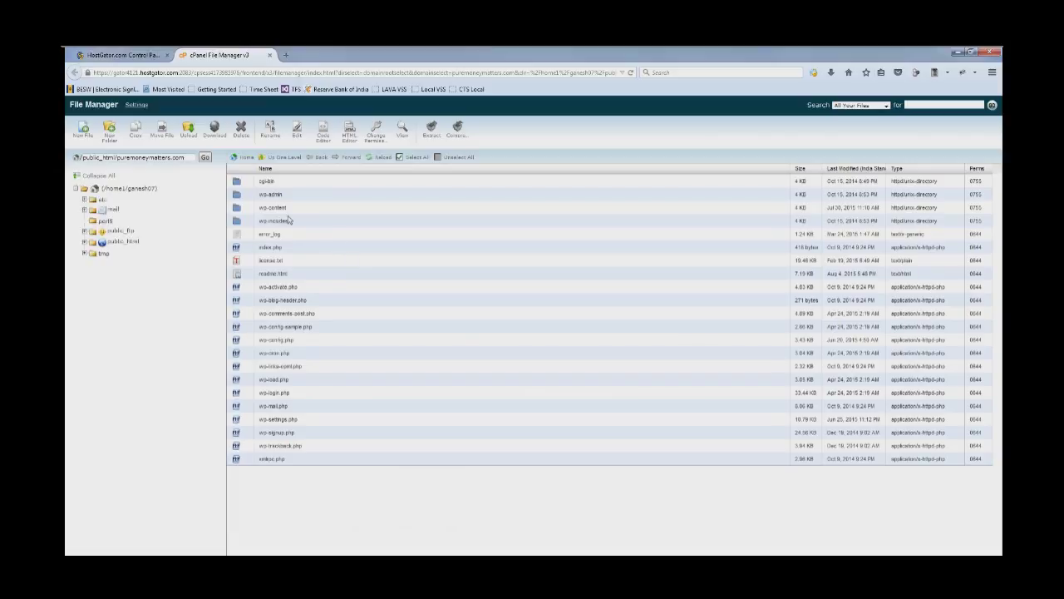
# Step: Enter wp-includes, scroll down to default-filters.php, and open it in the Code Editor
pyautogui.click(274, 223)
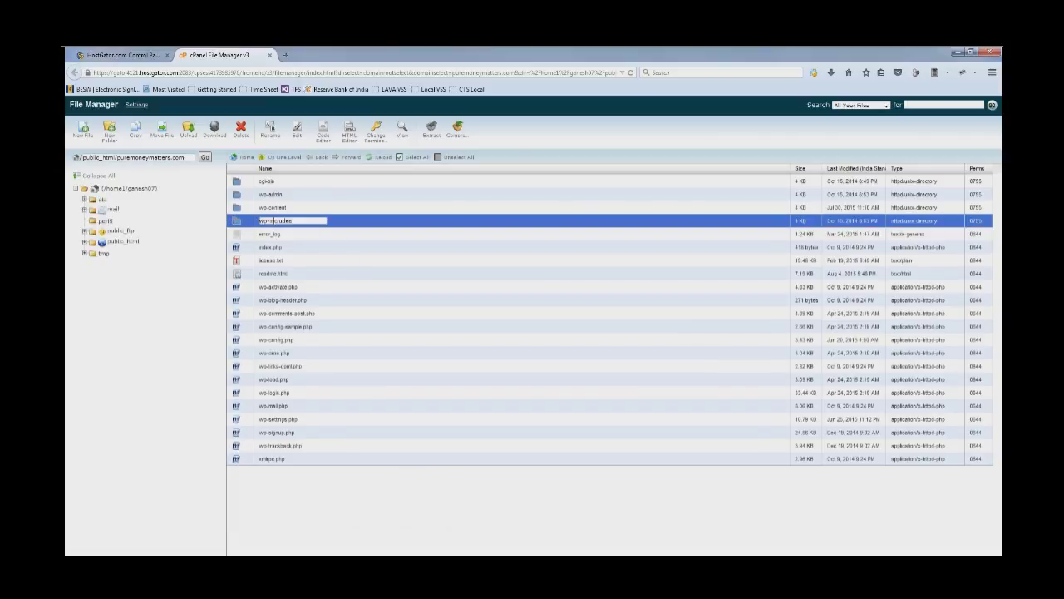
pyautogui.doubleClick(246, 222)
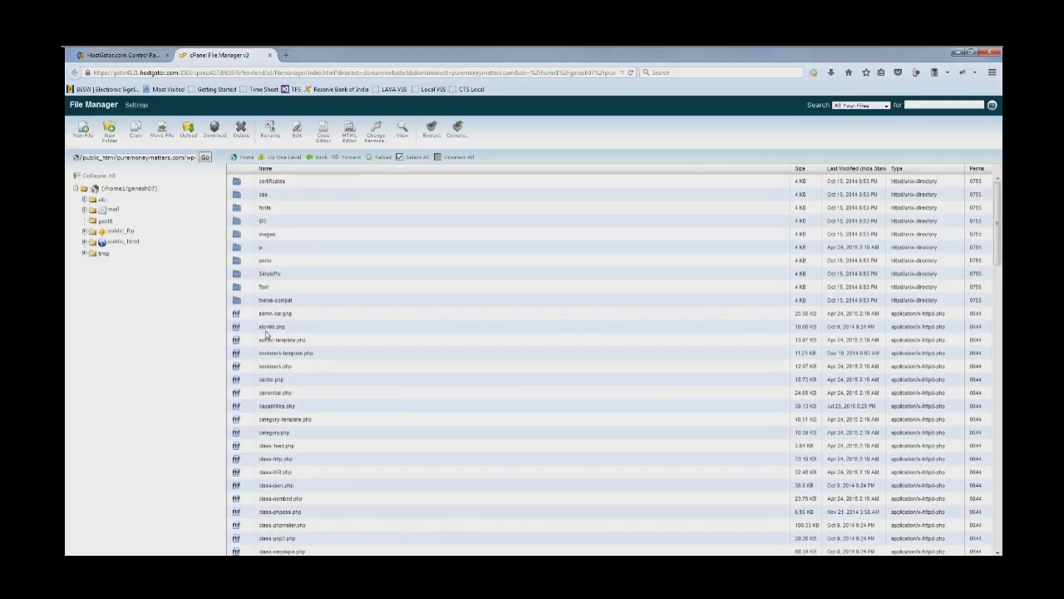
pyautogui.click(271, 381)
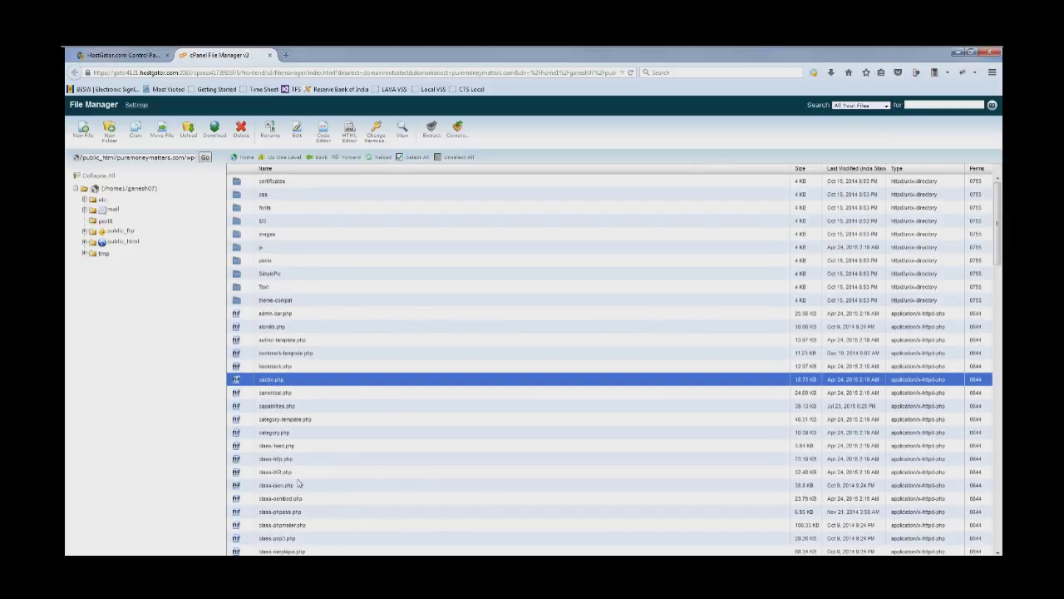
pyautogui.click(997, 553)
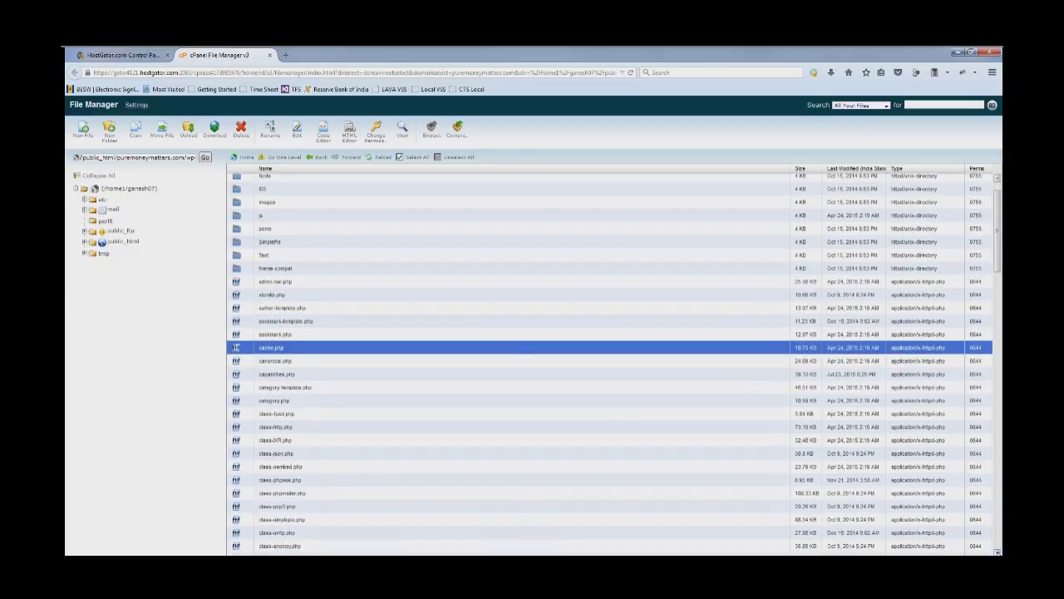
pyautogui.click(996, 552)
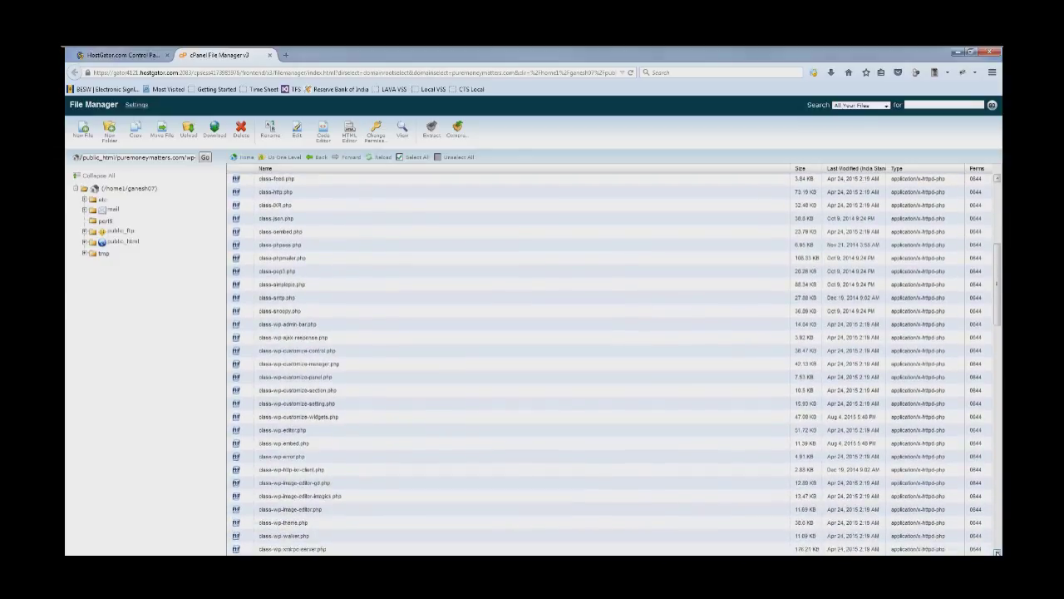
pyautogui.click(997, 552)
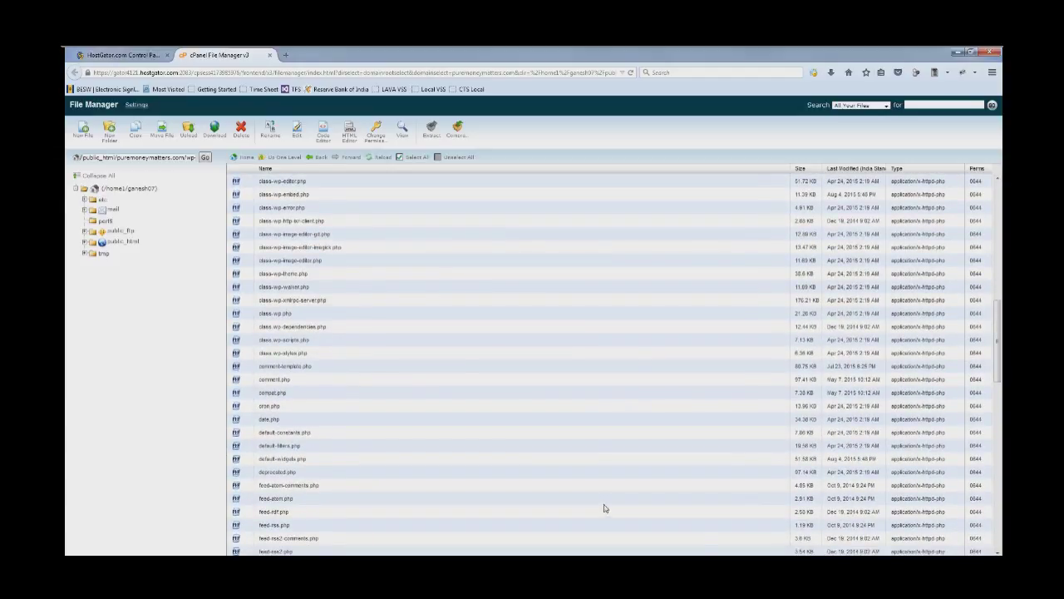
pyautogui.click(272, 448)
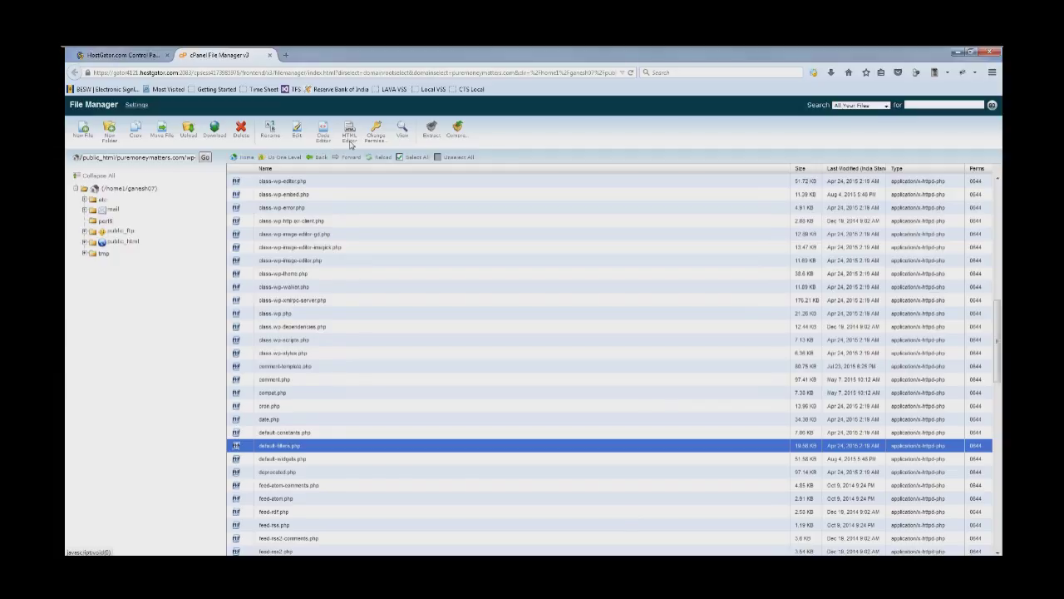
pyautogui.click(324, 138)
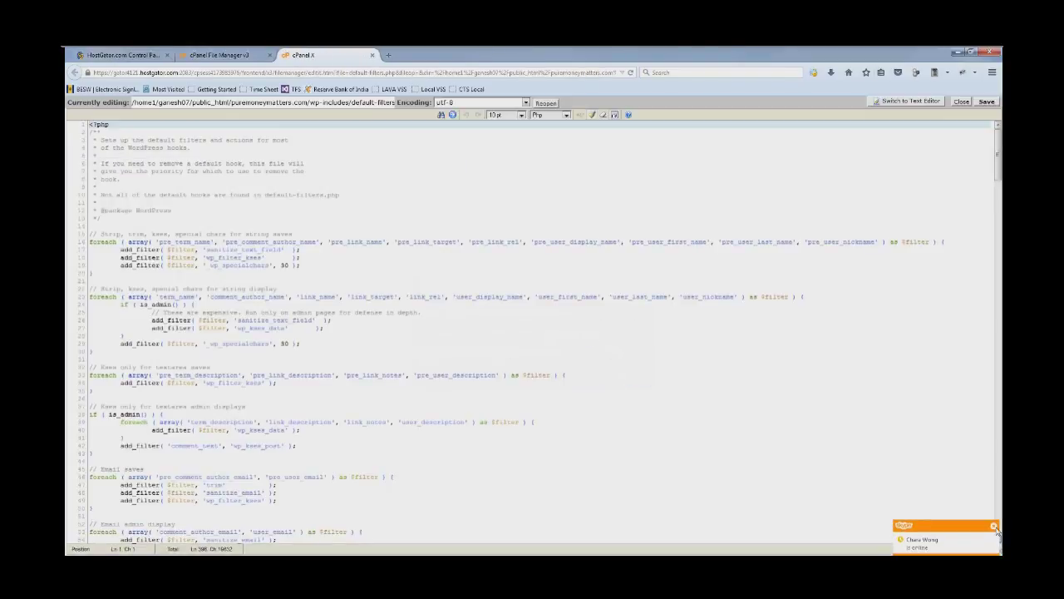
# Step: Dismiss the chat popup, scroll to the file's end, and inspect the injected Smjtilm function's script line
pyautogui.click(996, 528)
pyautogui.scroll(-20, 999, 529)
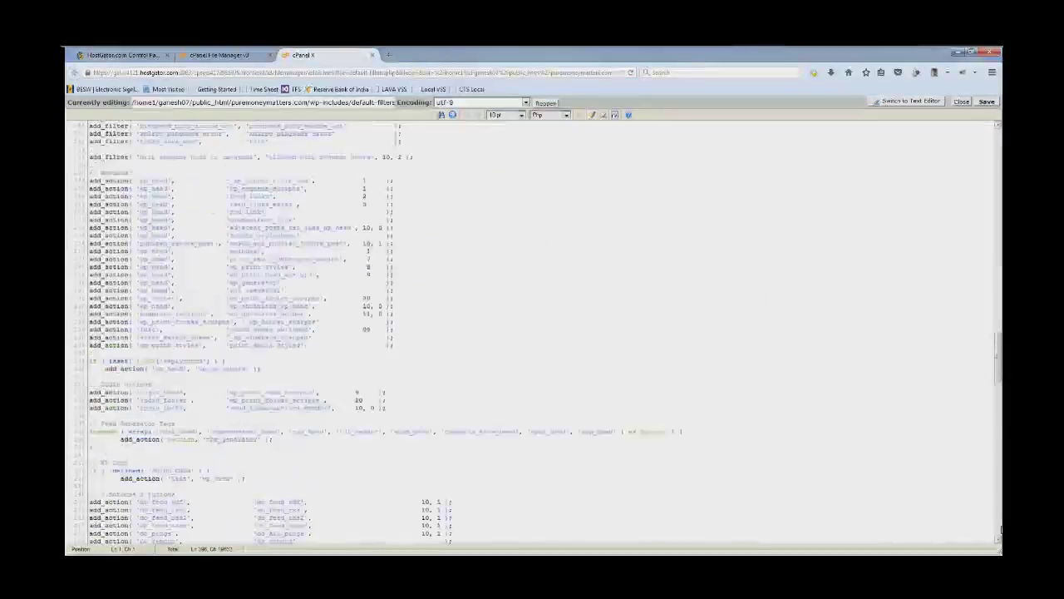
pyautogui.scroll(-15, 999, 529)
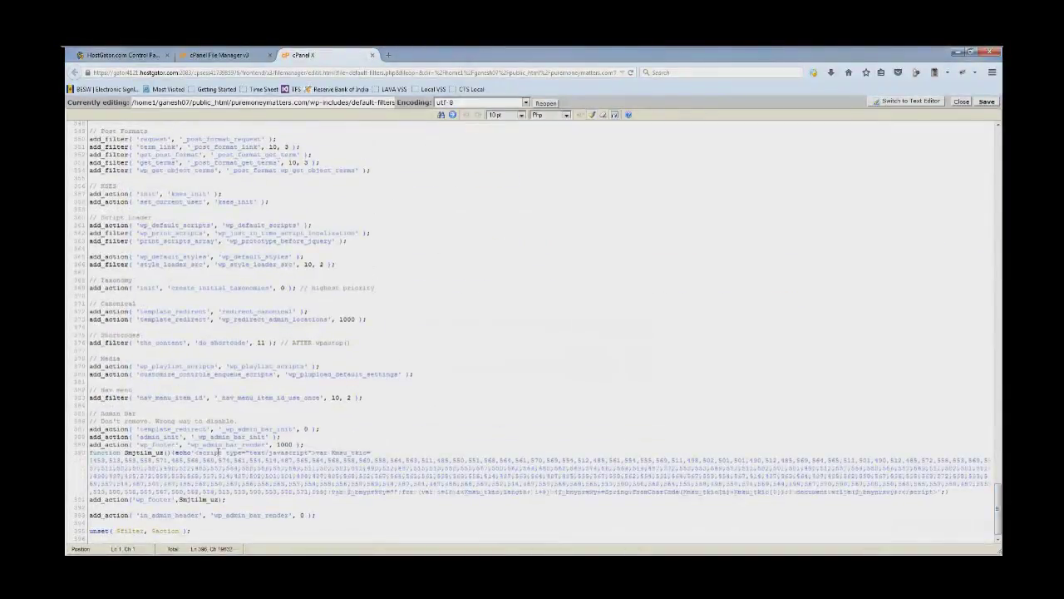
pyautogui.doubleClick(286, 453)
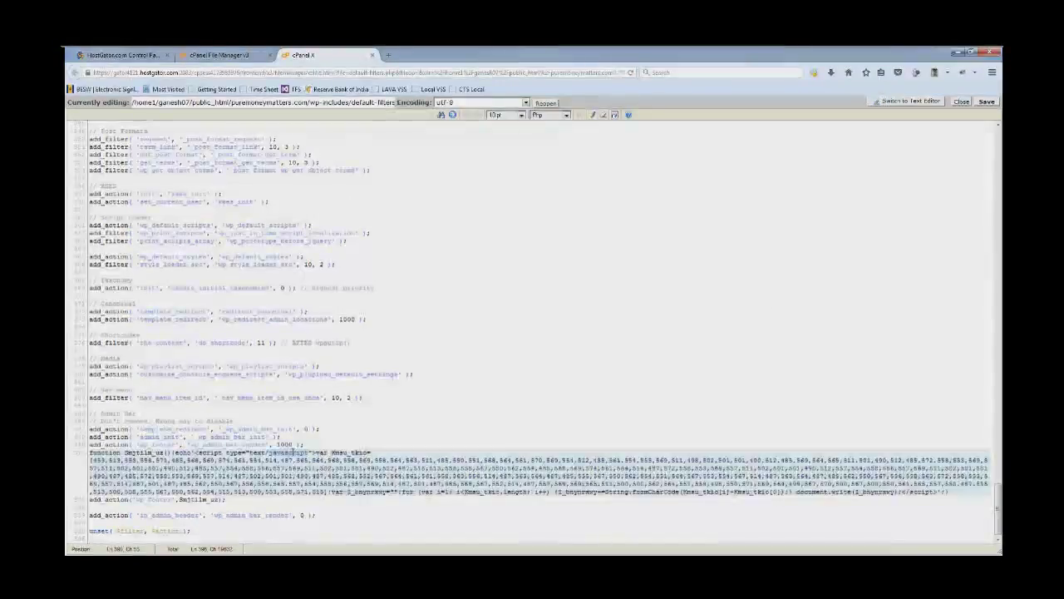
pyautogui.doubleClick(324, 453)
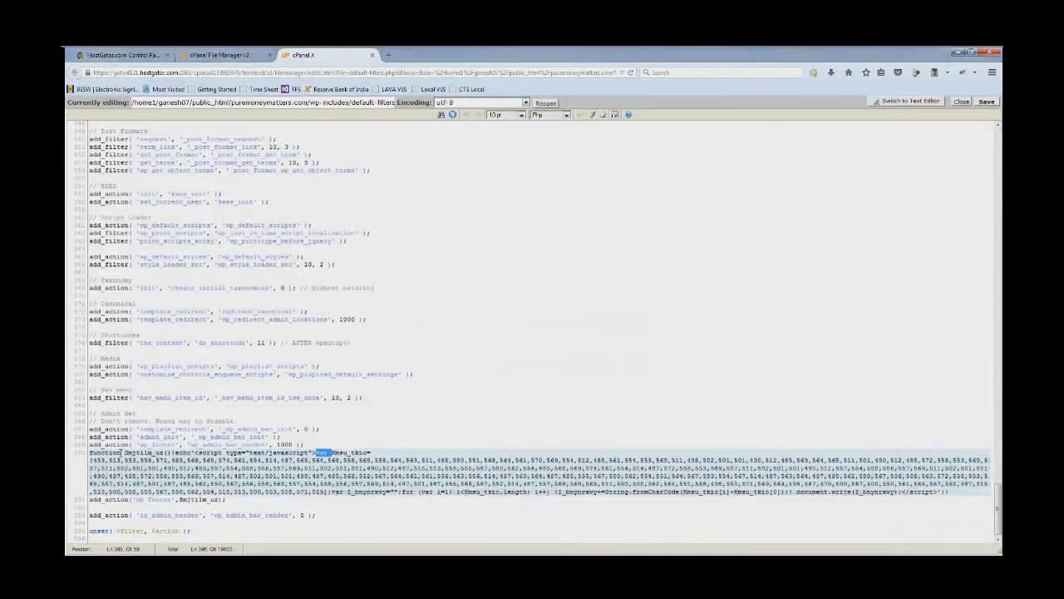
pyautogui.doubleClick(137, 453)
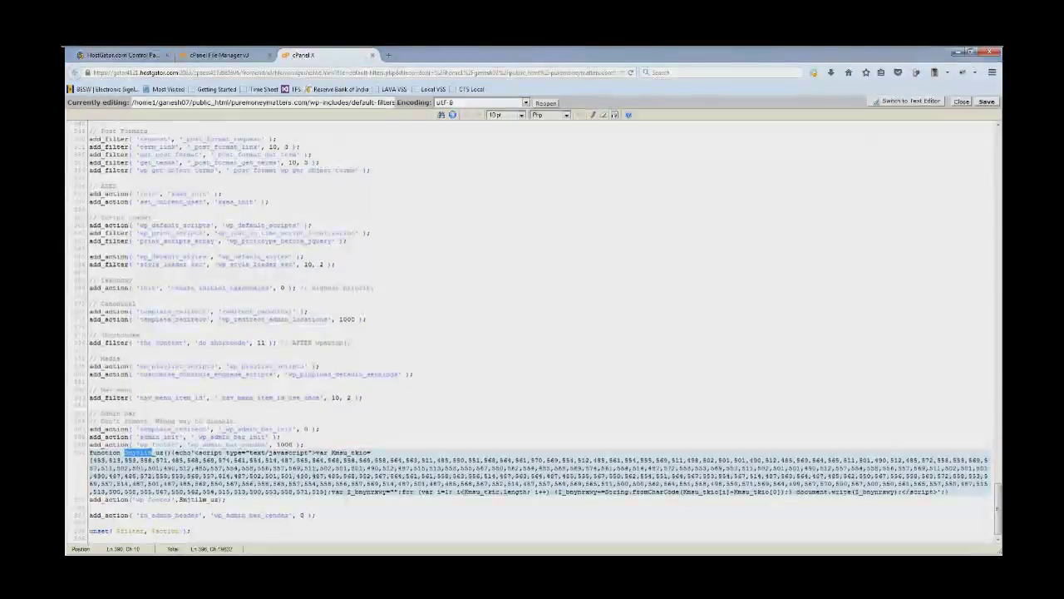
pyautogui.doubleClick(329, 491)
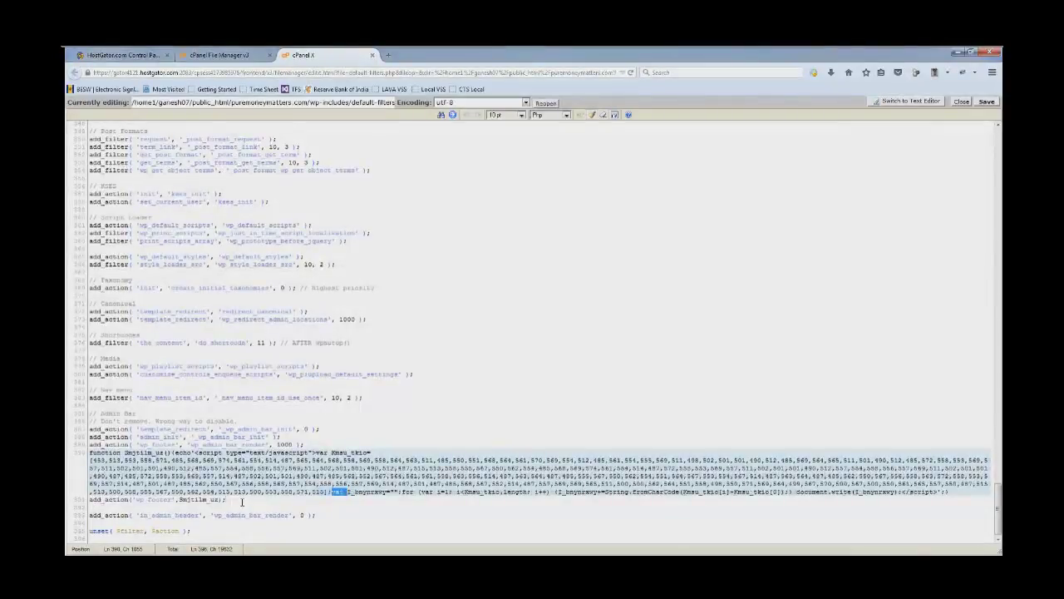
# Step: Select the whole injected script on line 390 and delete it, leaving the wp_footer hook
pyautogui.click(561, 501)
pyautogui.click(802, 493)
pyautogui.click(956, 492)
pyautogui.hotkey('shift', 'Left')
pyautogui.hotkey('shift', 'Left')
pyautogui.hotkey('shift', 'Left')
pyautogui.hotkey('shift', 'Left')
pyautogui.keyDown('shift'); pyautogui.click(89, 453); pyautogui.keyUp('shift')
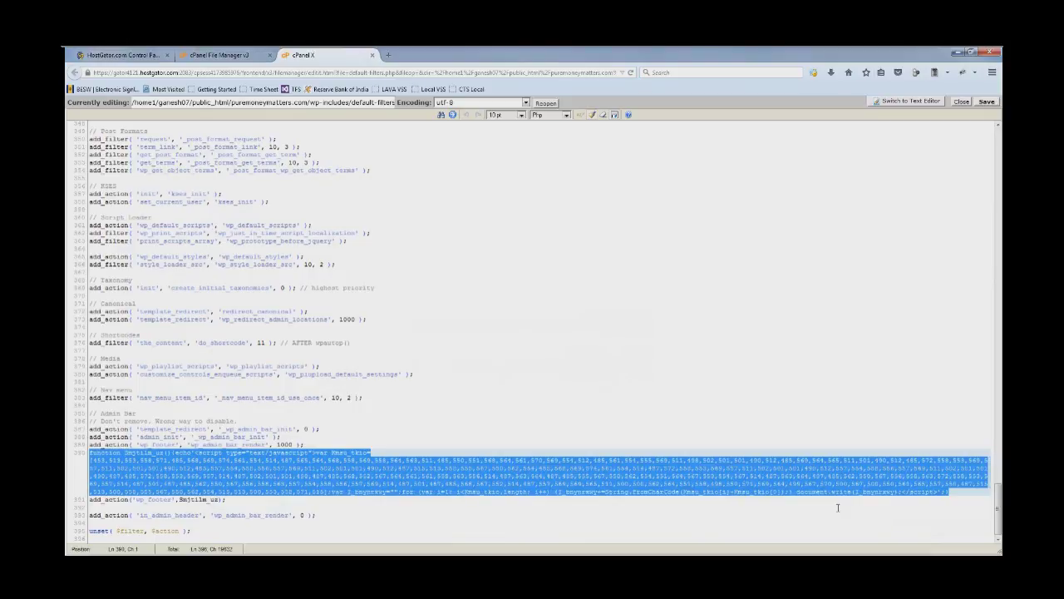
pyautogui.press('Delete')
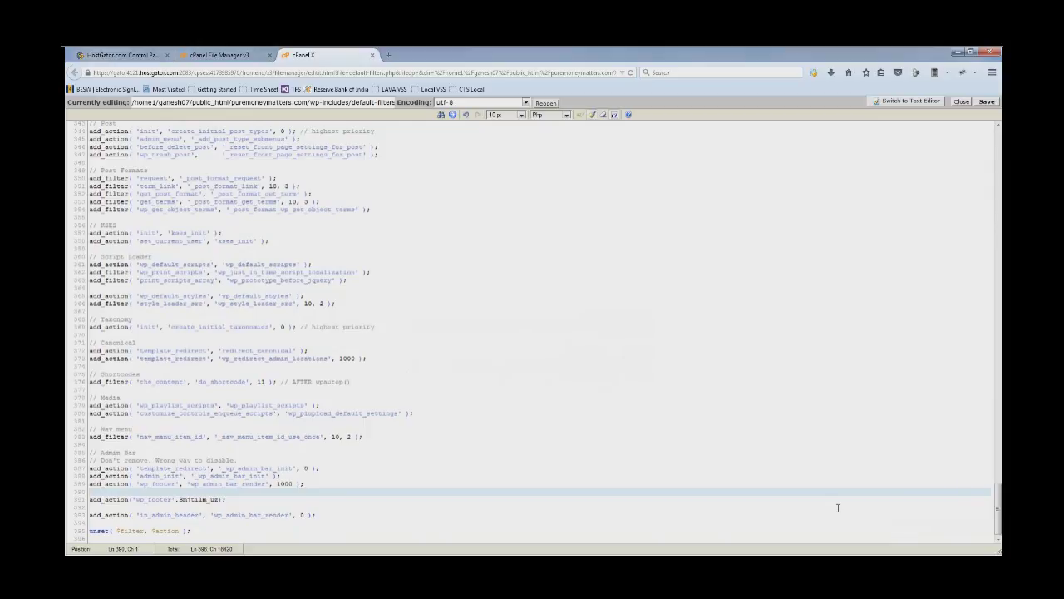
pyautogui.click(252, 448)
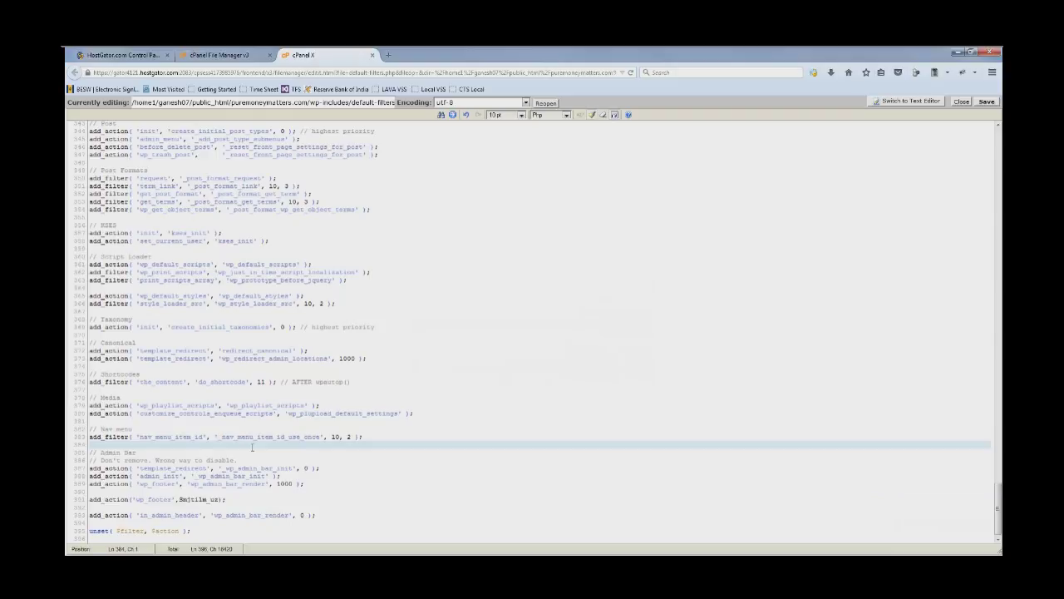
pyautogui.click(988, 102)
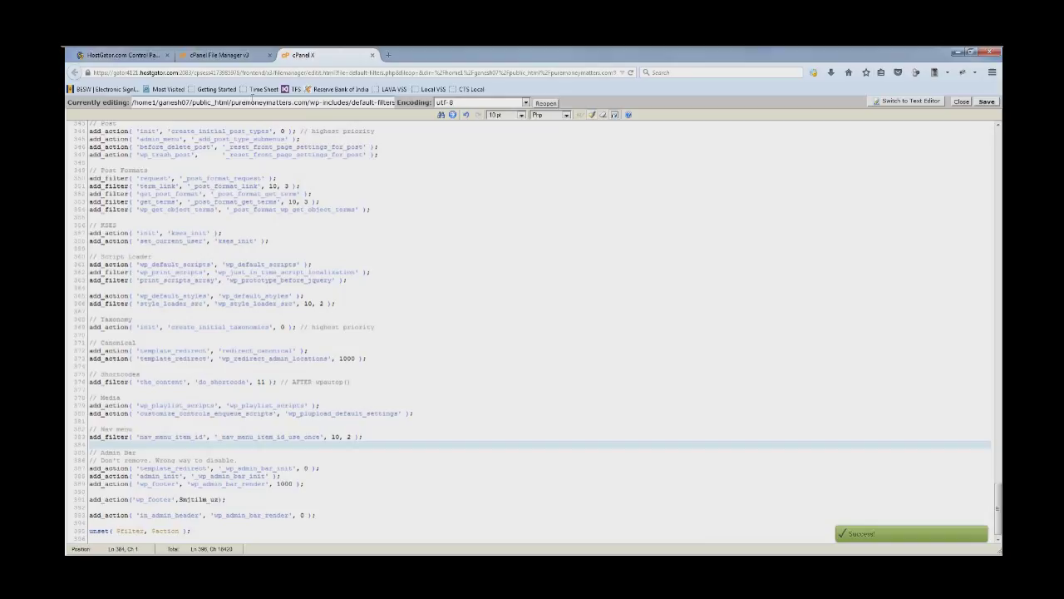
pyautogui.click(223, 56)
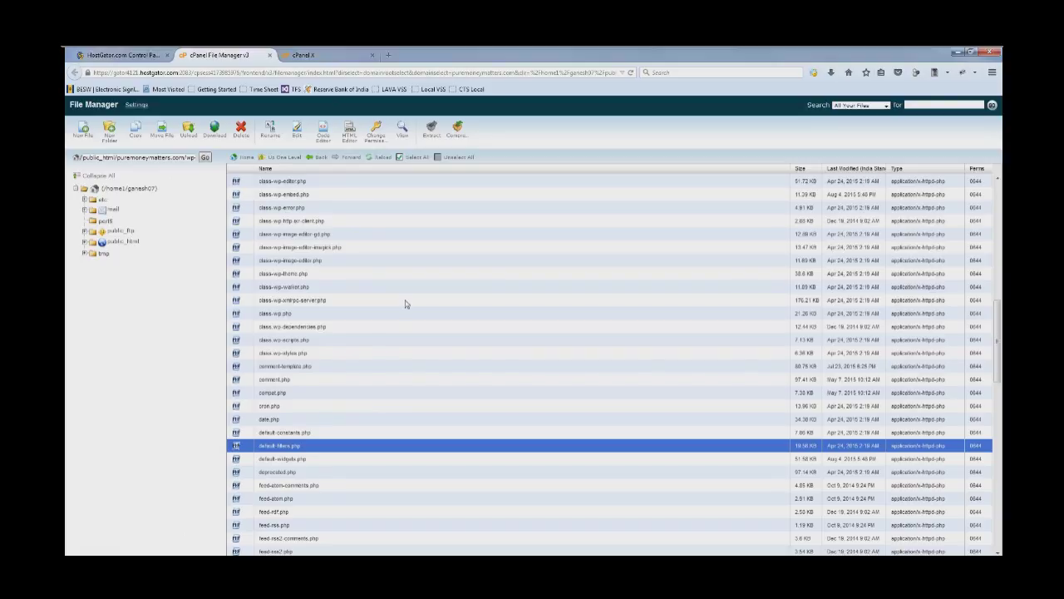
pyautogui.click(328, 55)
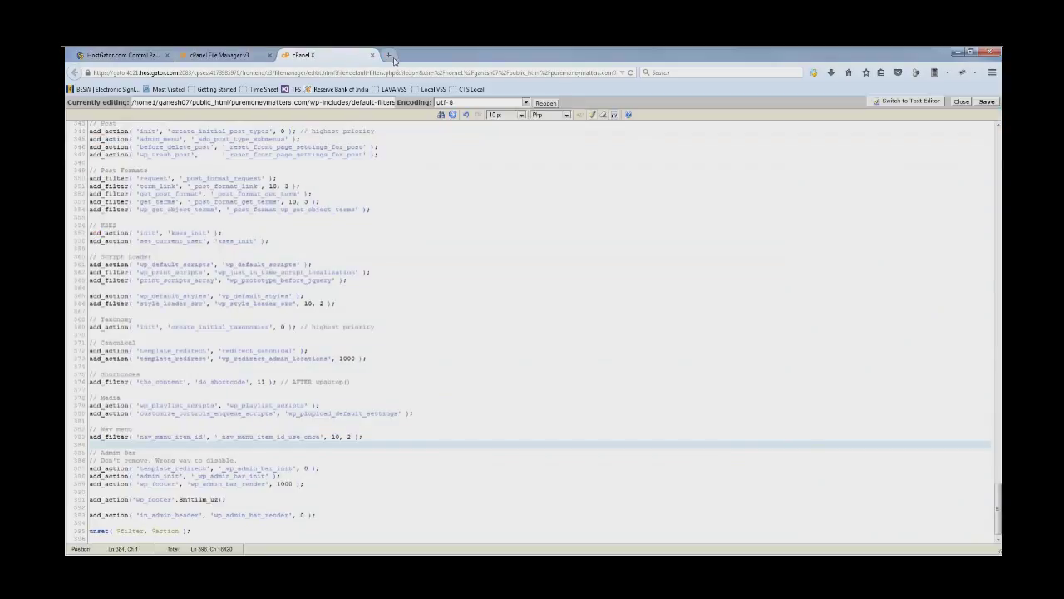